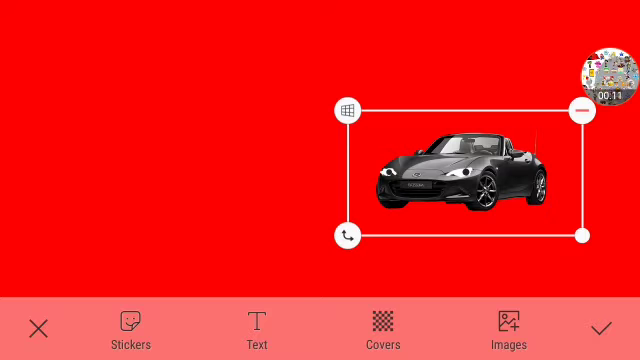
Bring the white car onto the canvas and nudge both cars a few pixels each.
click(611, 76)
drag(20, 150, 196, 160)
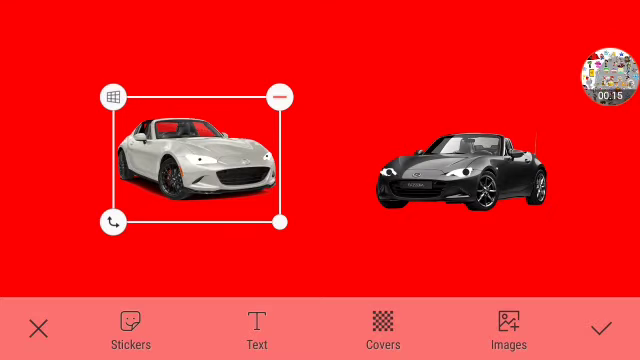
drag(460, 170, 452, 158)
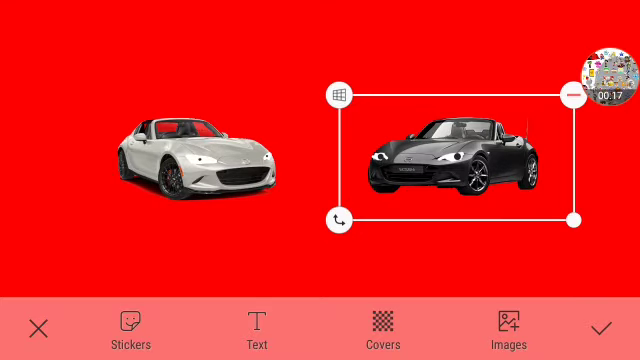
mouse_move(196, 158)
mouse_down()
mouse_move(230, 165)
mouse_move(233, 159)
mouse_up()
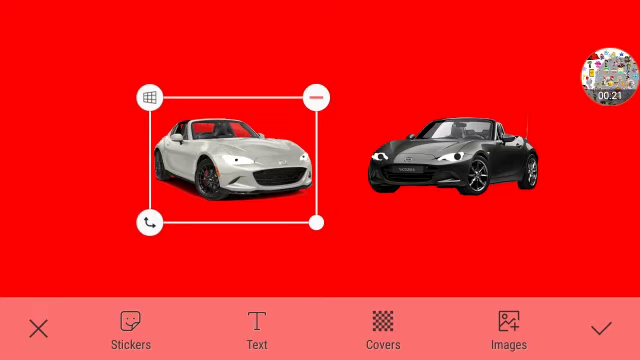
drag(453, 156, 437, 155)
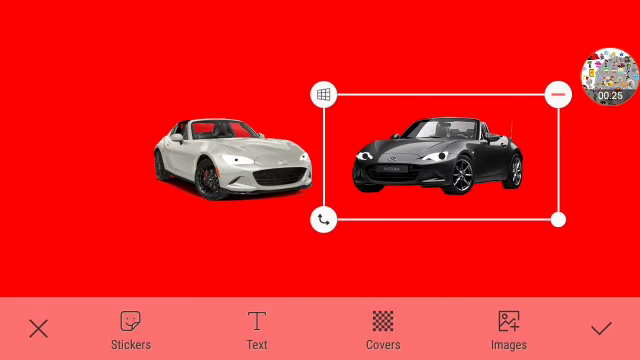
mouse_move(232, 160)
mouse_down()
mouse_move(220, 128)
mouse_move(235, 162)
mouse_move(227, 160)
mouse_up()
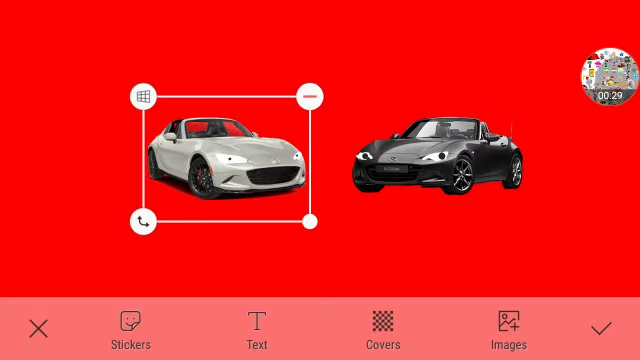
Shift the black car left in small steps and slide the white car off the left edge.
click(437, 155)
drag(437, 155, 430, 163)
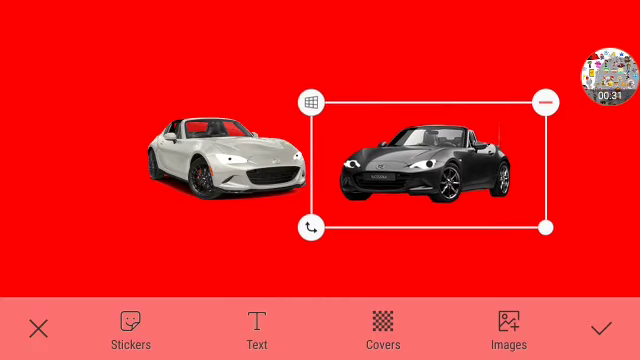
drag(430, 163, 432, 148)
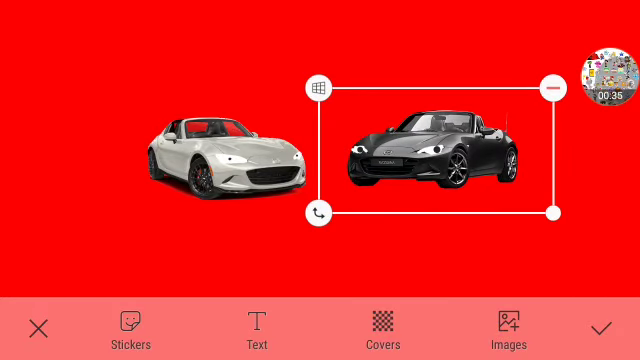
drag(432, 150, 418, 150)
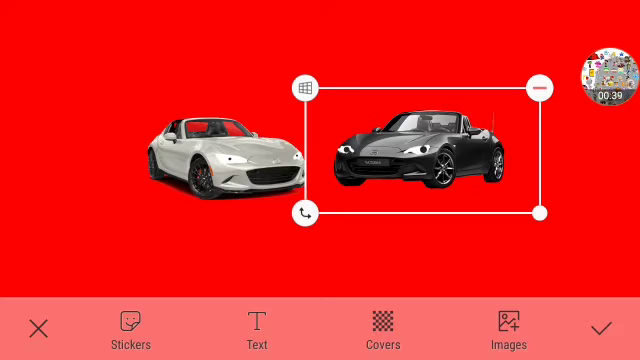
click(227, 158)
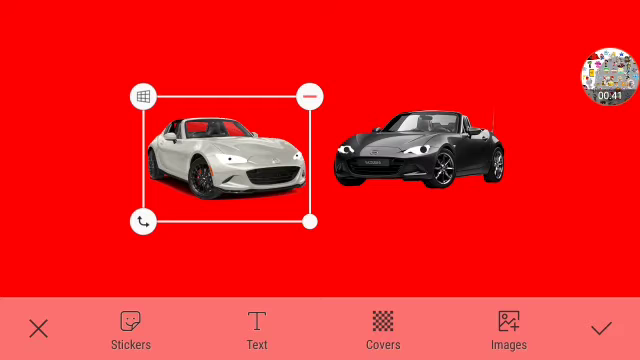
mouse_move(227, 158)
mouse_down()
mouse_move(228, 165)
mouse_move(245, 160)
mouse_move(0, 160)
mouse_up()
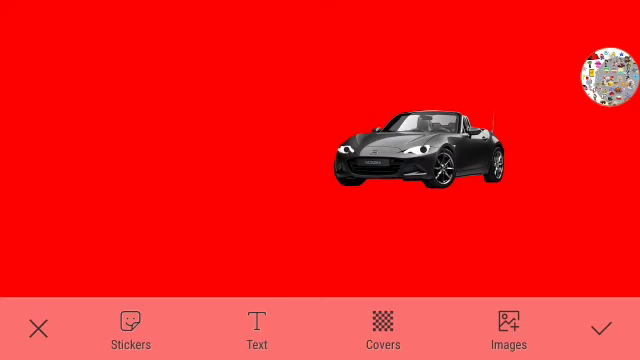
click(610, 75)
Bring the white car back onto the canvas and alternate selecting the two cars.
drag(15, 160, 191, 160)
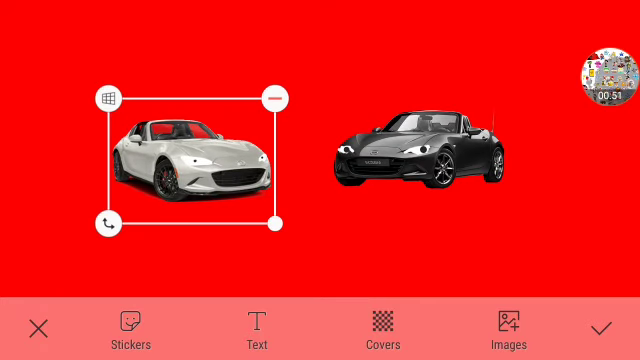
click(420, 150)
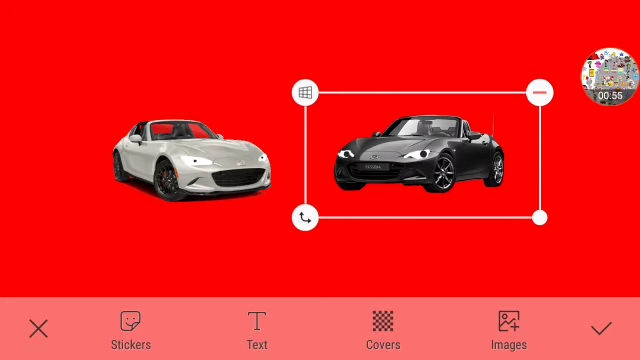
click(190, 155)
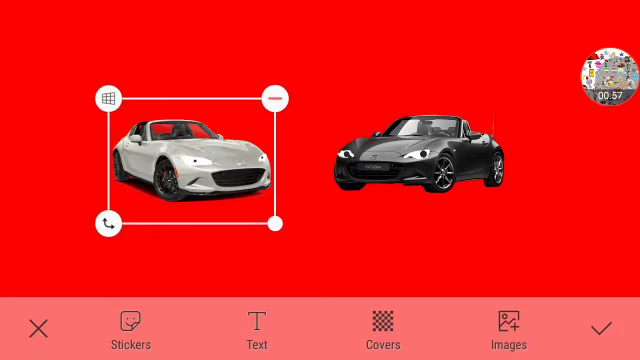
click(420, 150)
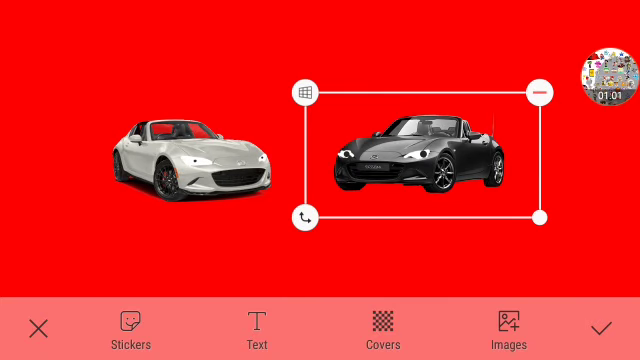
Delete the white car by dragging it to the bottom toolbar, then select the black car.
click(190, 158)
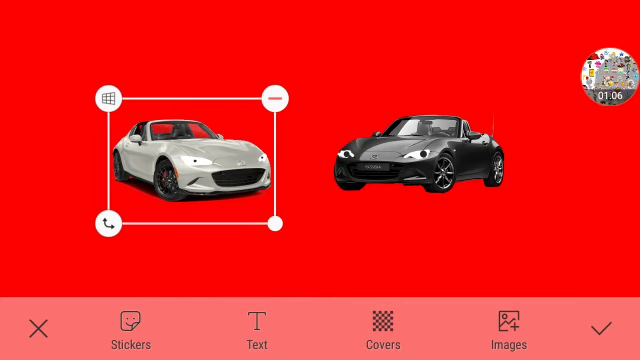
drag(190, 160, 443, 320)
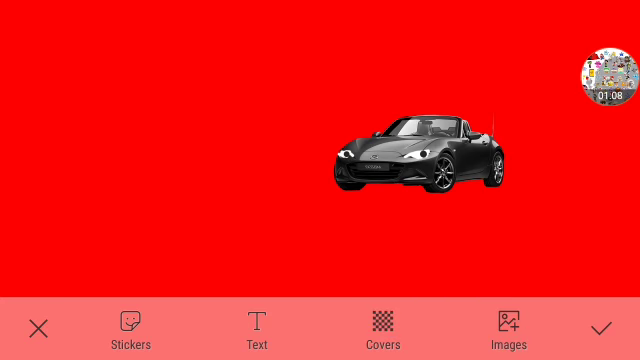
click(420, 158)
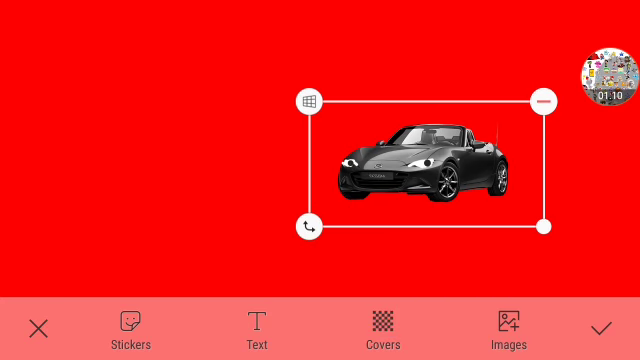